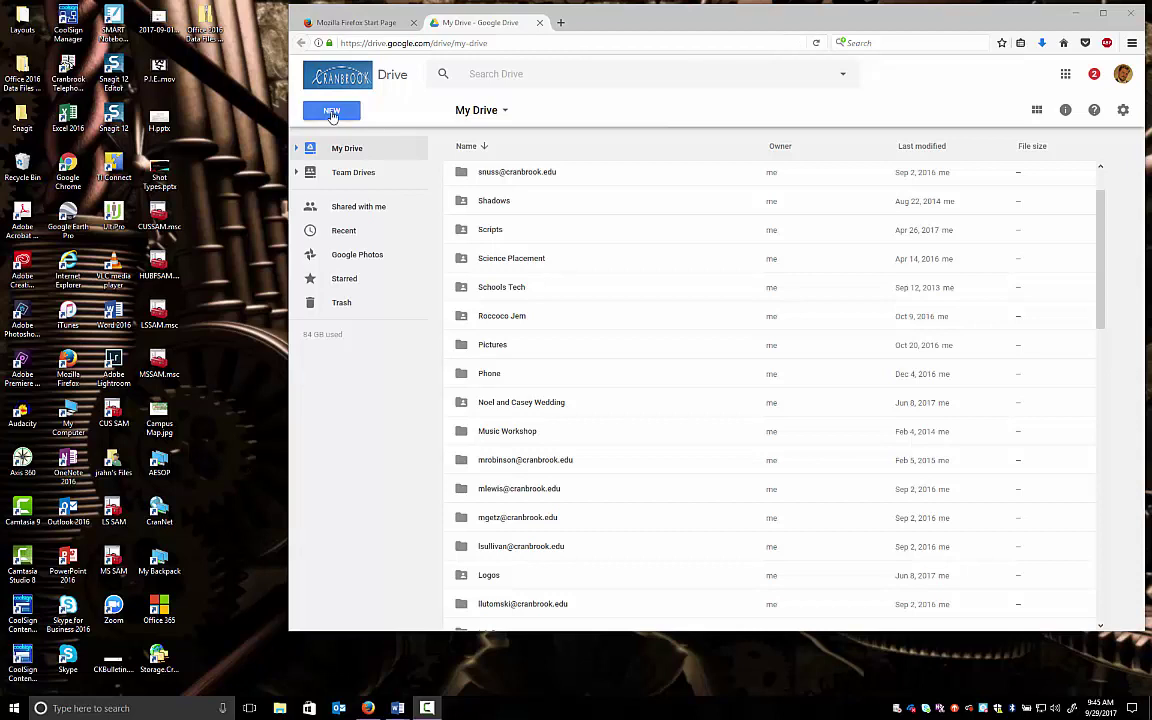
Open Google Drive's New menu and close it without creating anything
click(333, 114)
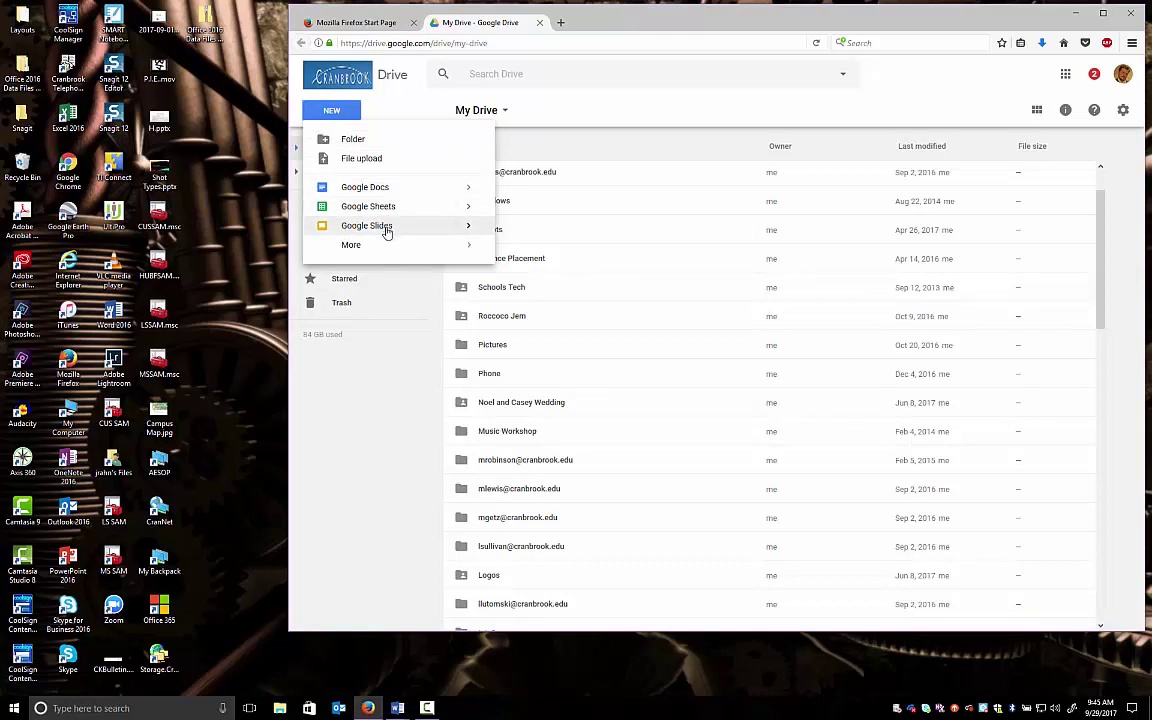
mouse_move(398, 249)
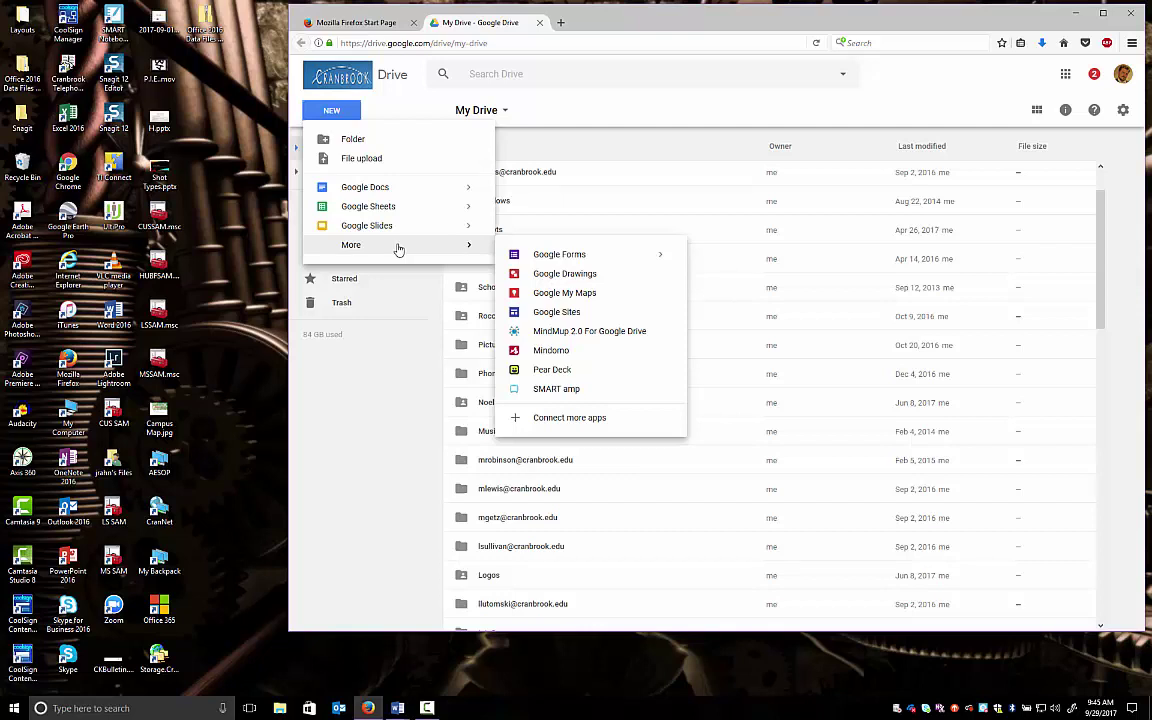
click(370, 389)
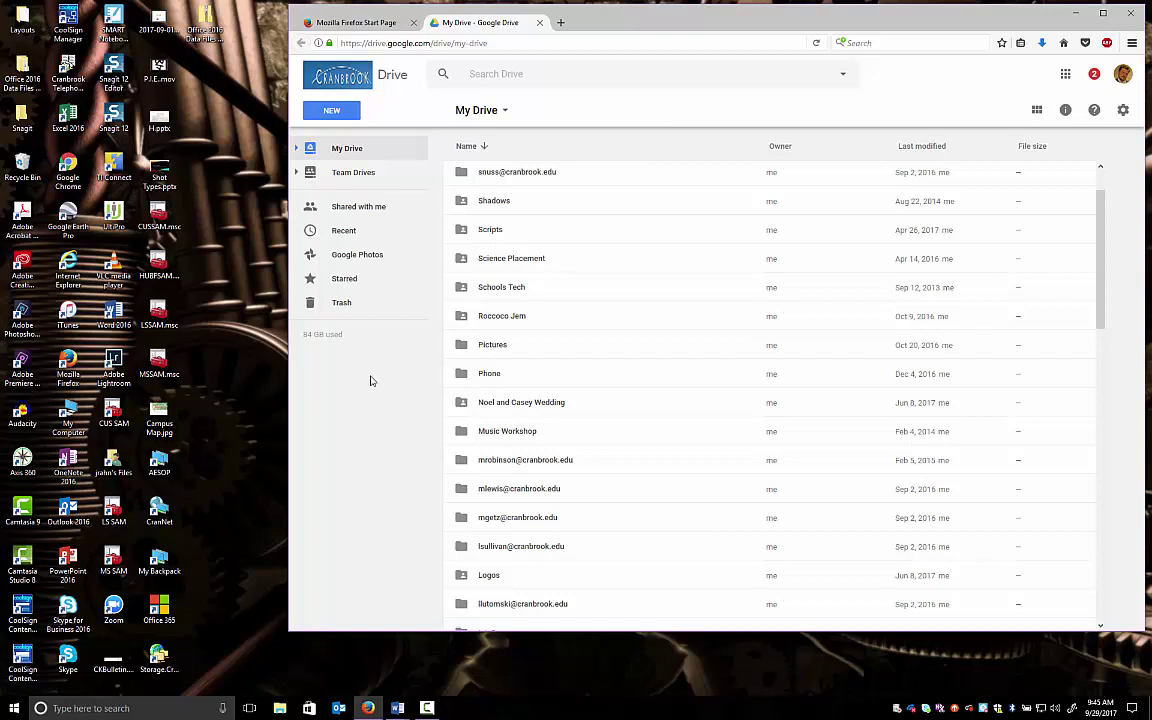
Save VideoProductionSyllabus.docx from Word to the Desktop, then minimize Word back to Drive
mouse_move(399, 710)
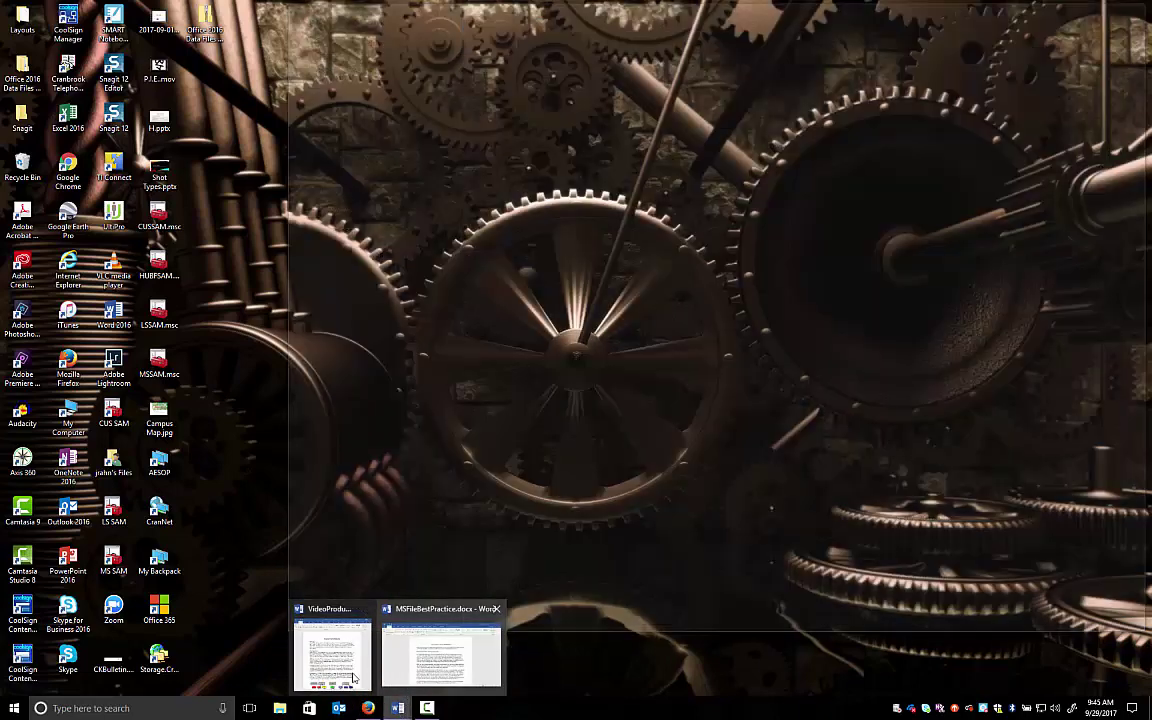
click(335, 655)
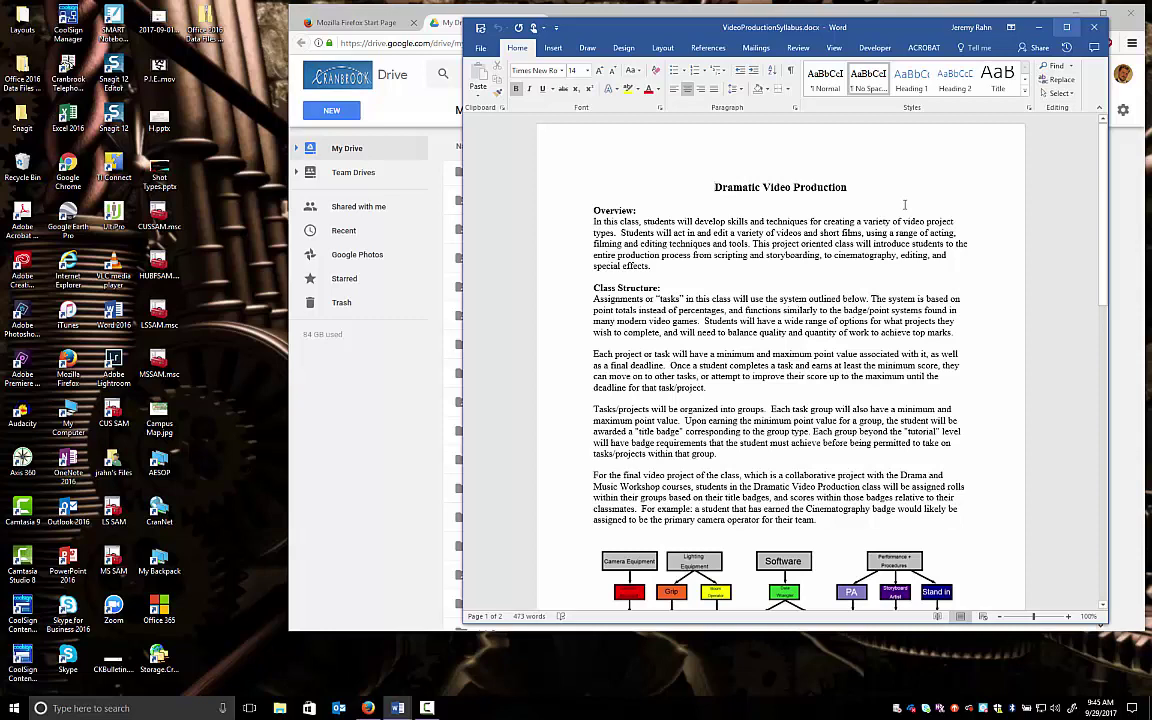
click(482, 49)
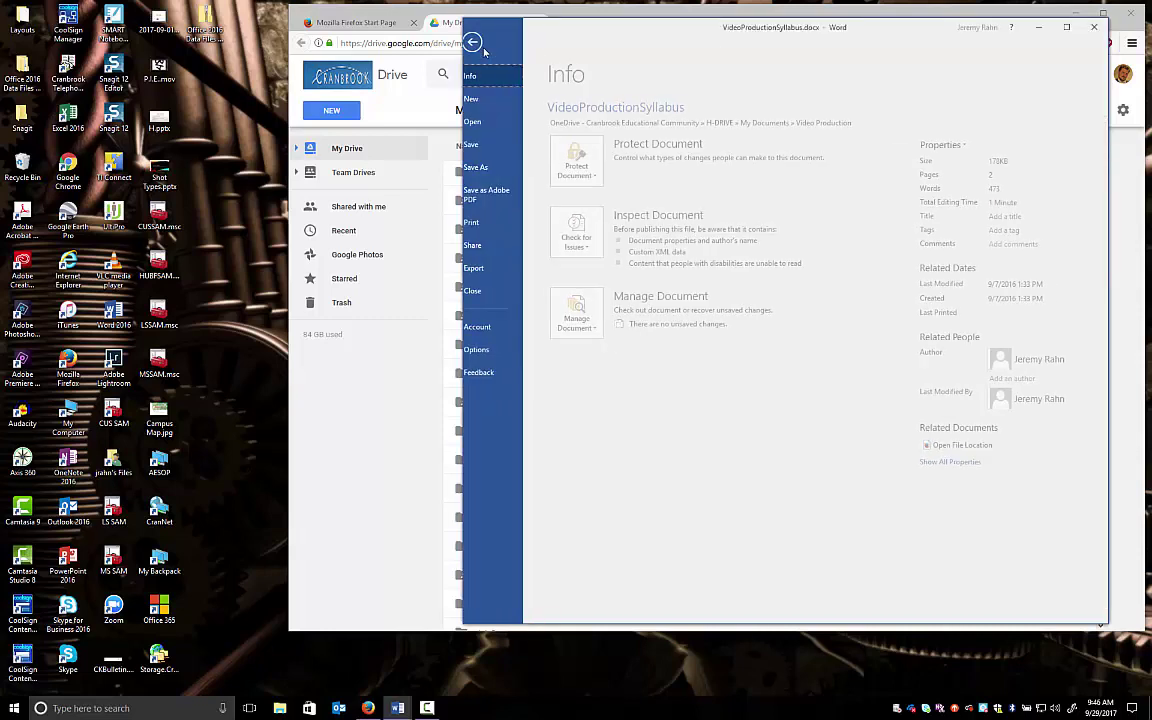
click(494, 168)
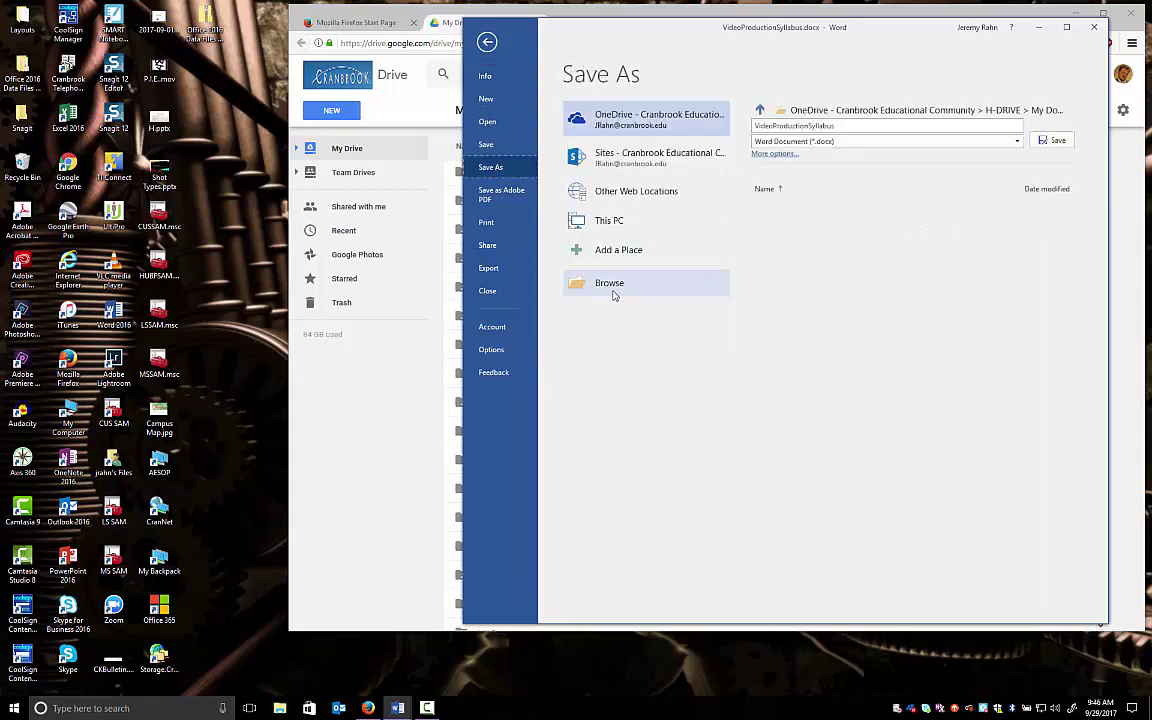
click(614, 288)
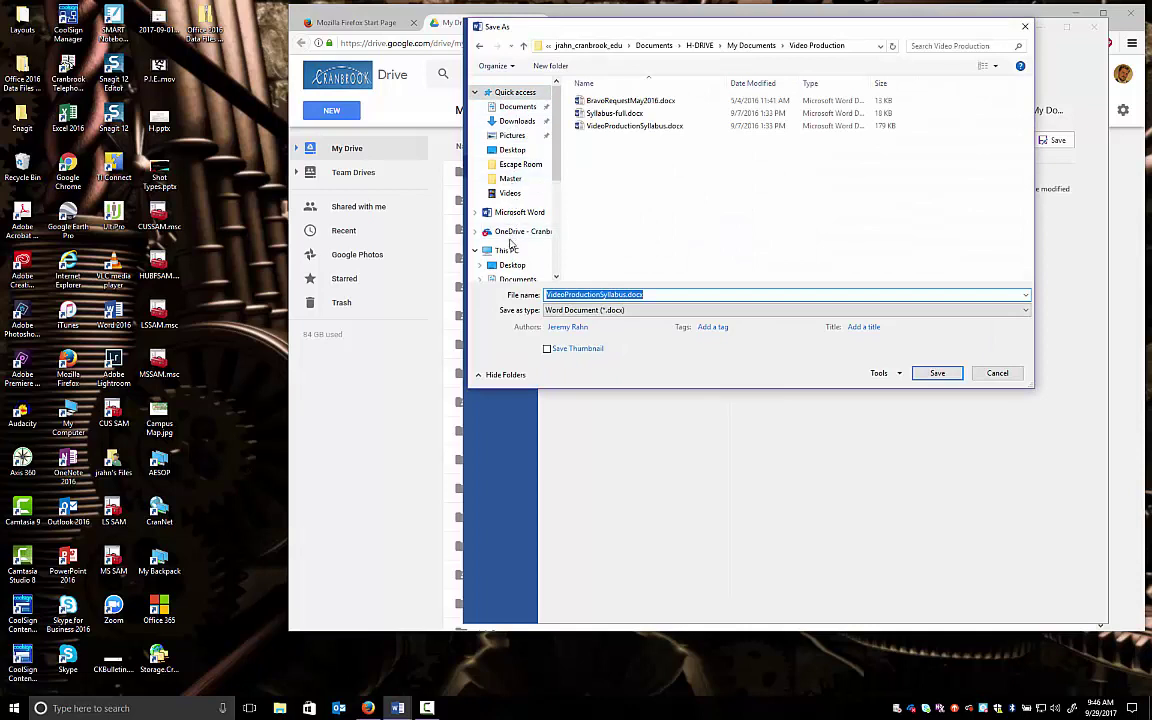
click(524, 155)
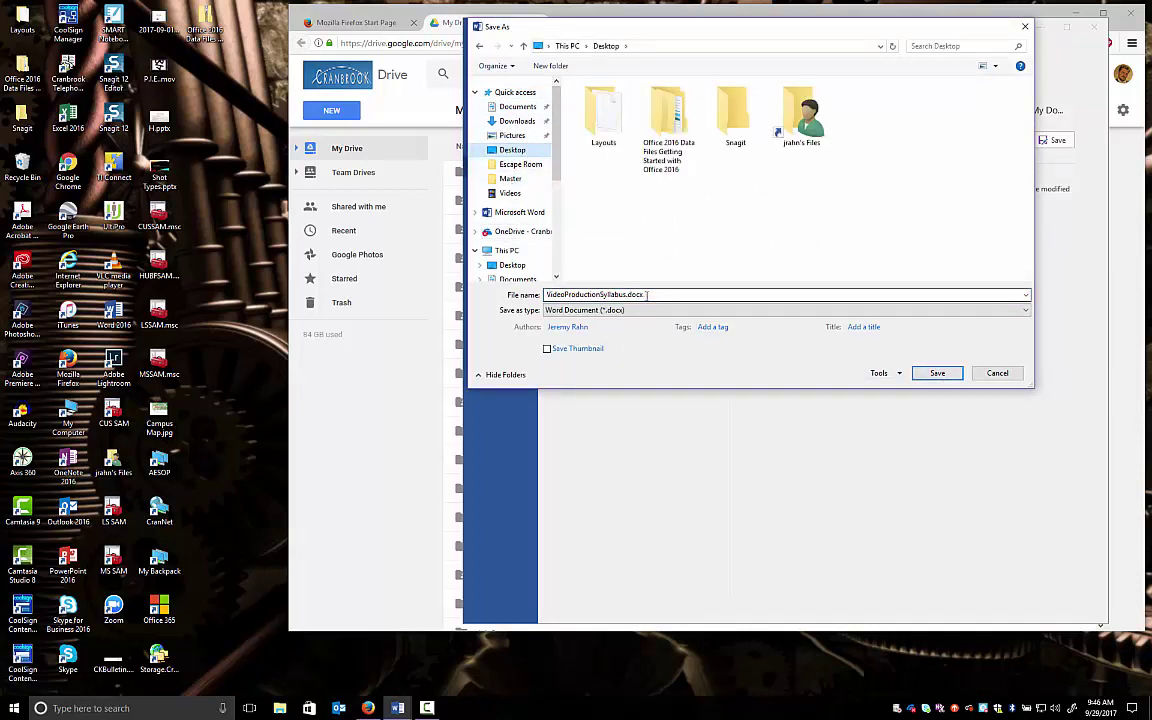
click(937, 376)
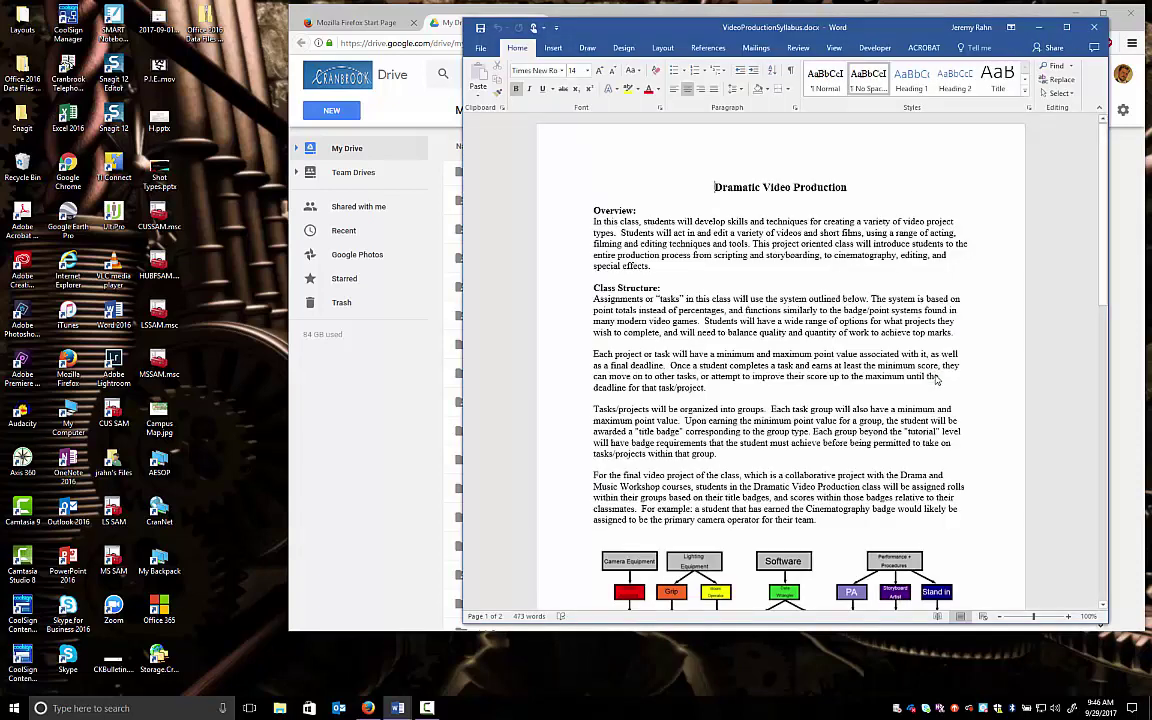
click(1039, 27)
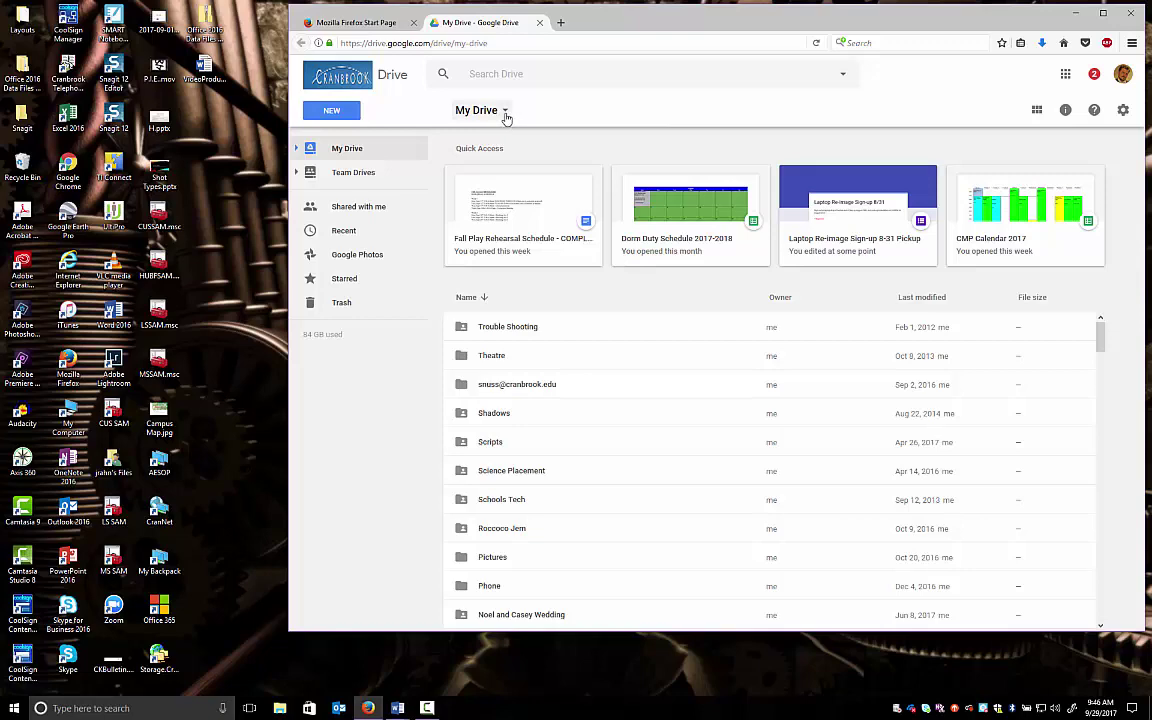
Start a My Drive upload of VideoProductionSyllabus.docx, cancel it, and restore down the browser window
click(506, 115)
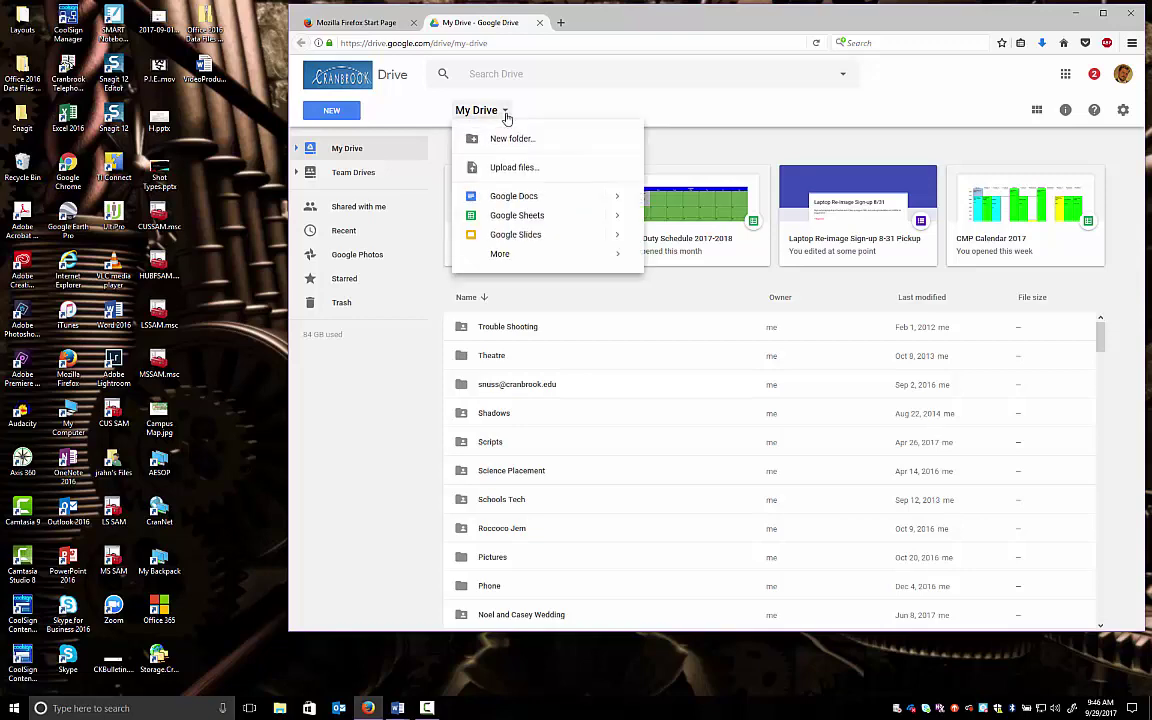
click(520, 177)
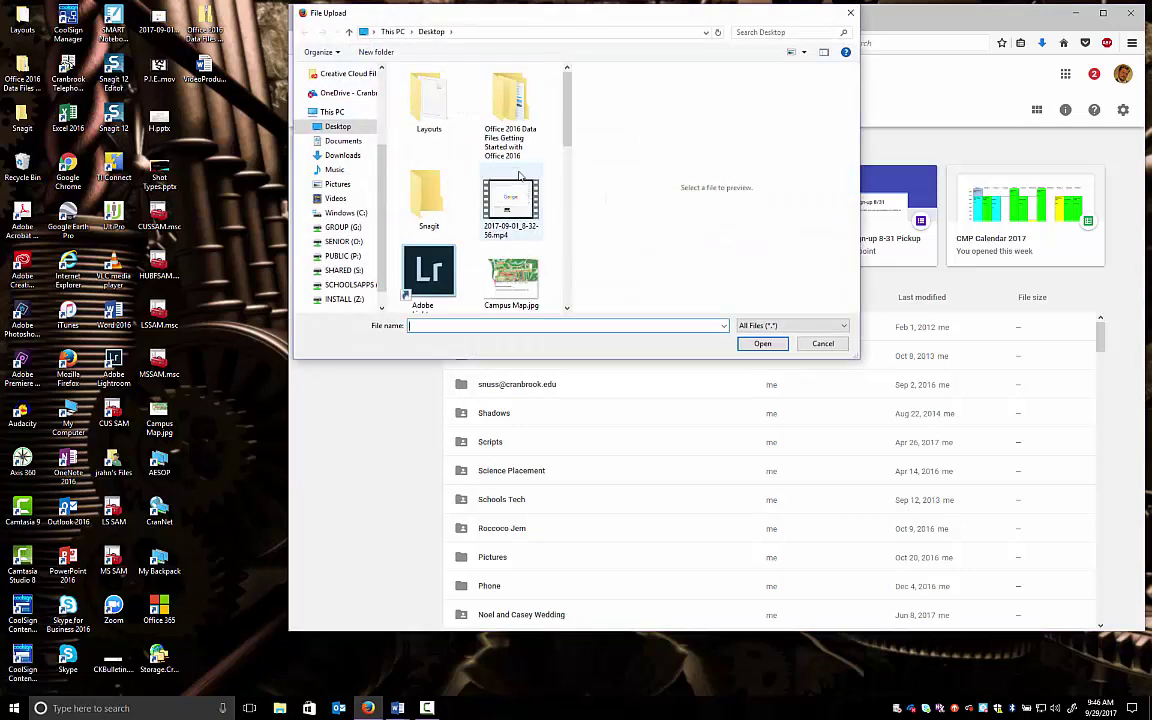
drag(566, 120, 566, 205)
scroll(514, 205, down, 6)
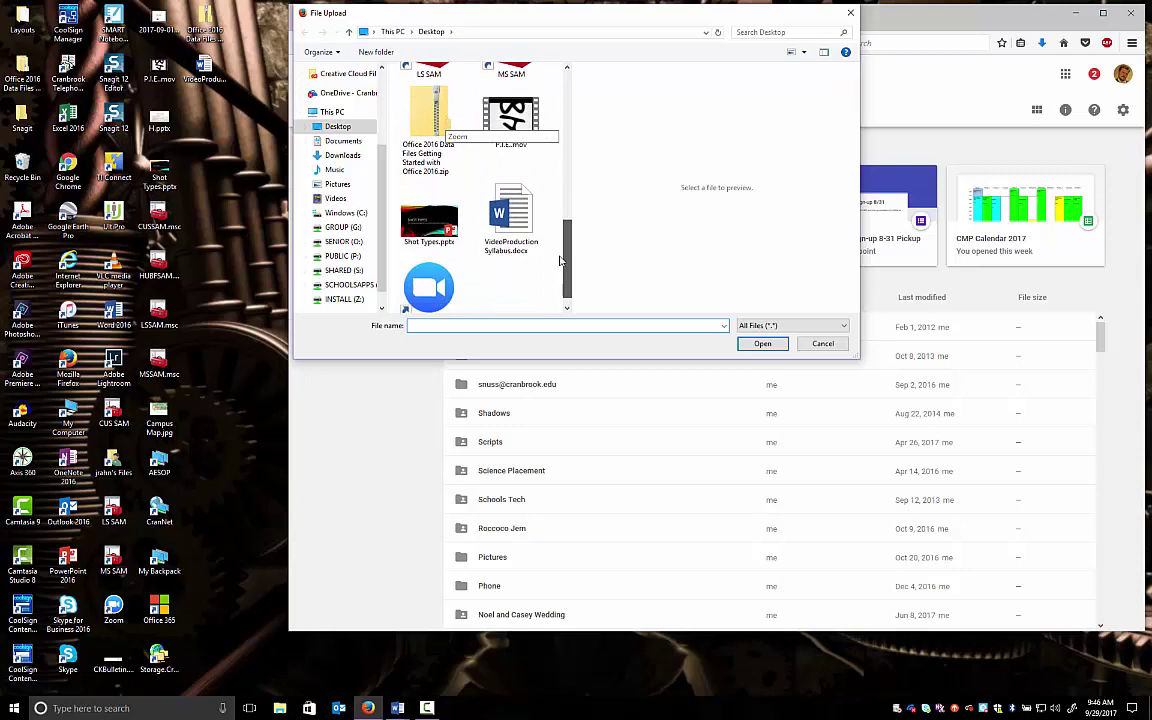
click(514, 205)
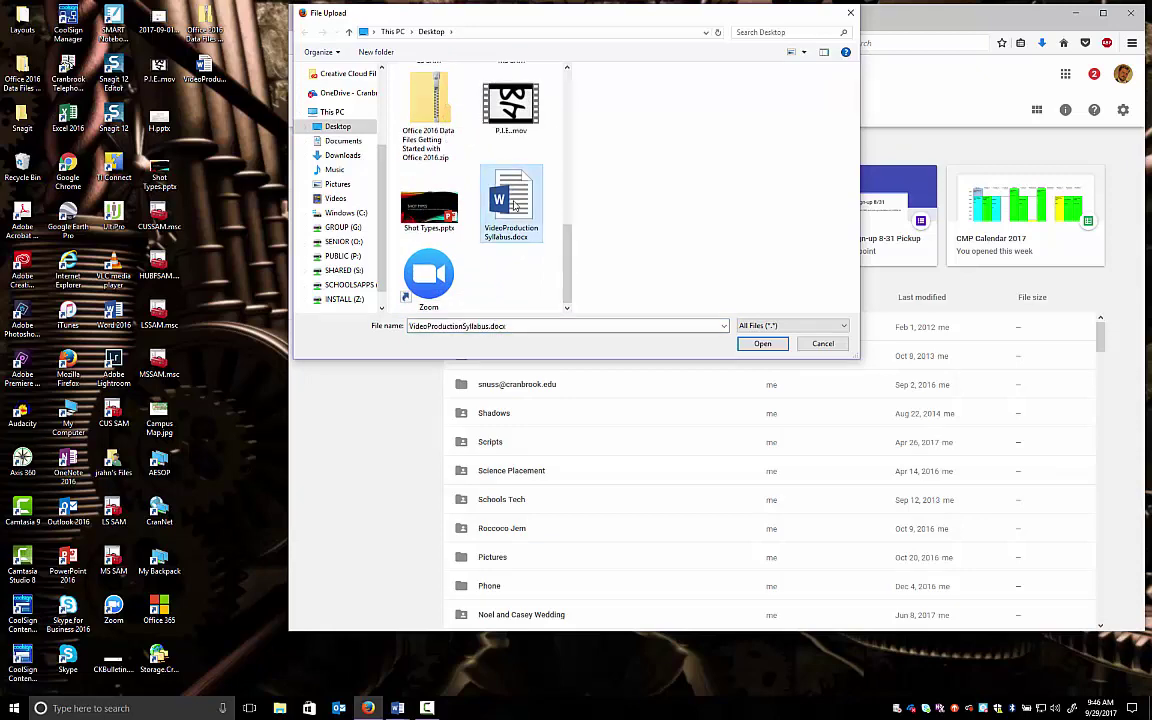
key(Escape)
key(super+Down)
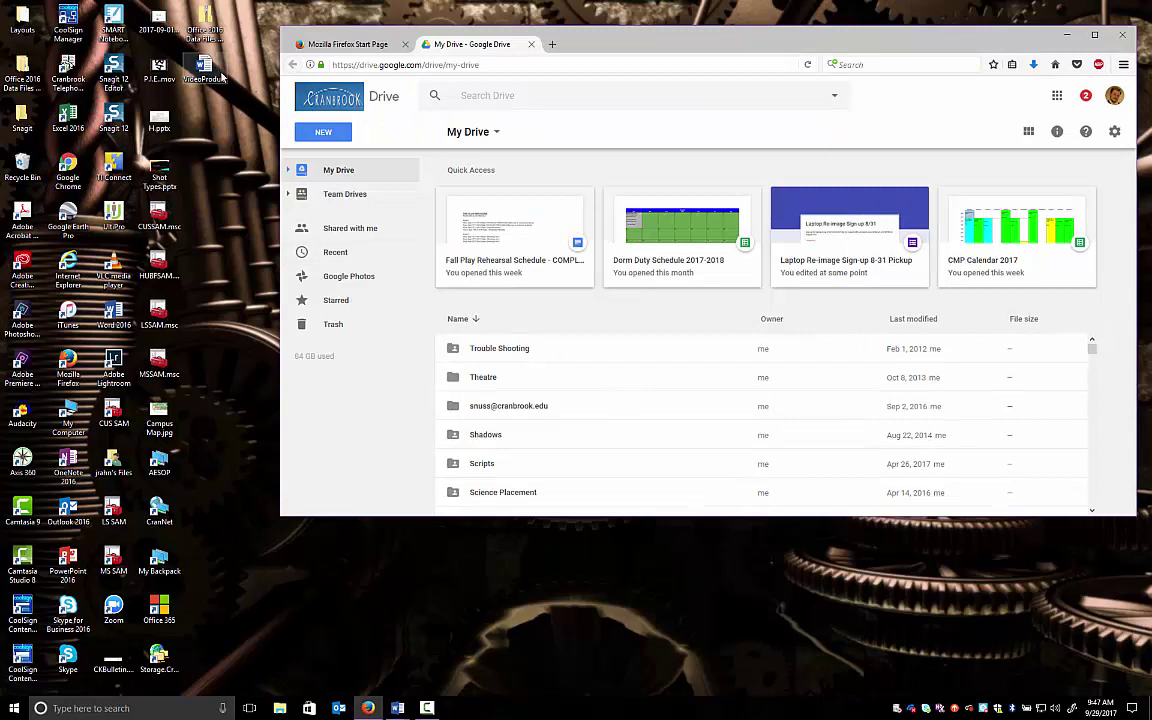
Drag the VideoProductionSyllabus.docx desktop icon into the My Drive file list to upload it
drag(203, 68, 622, 324)
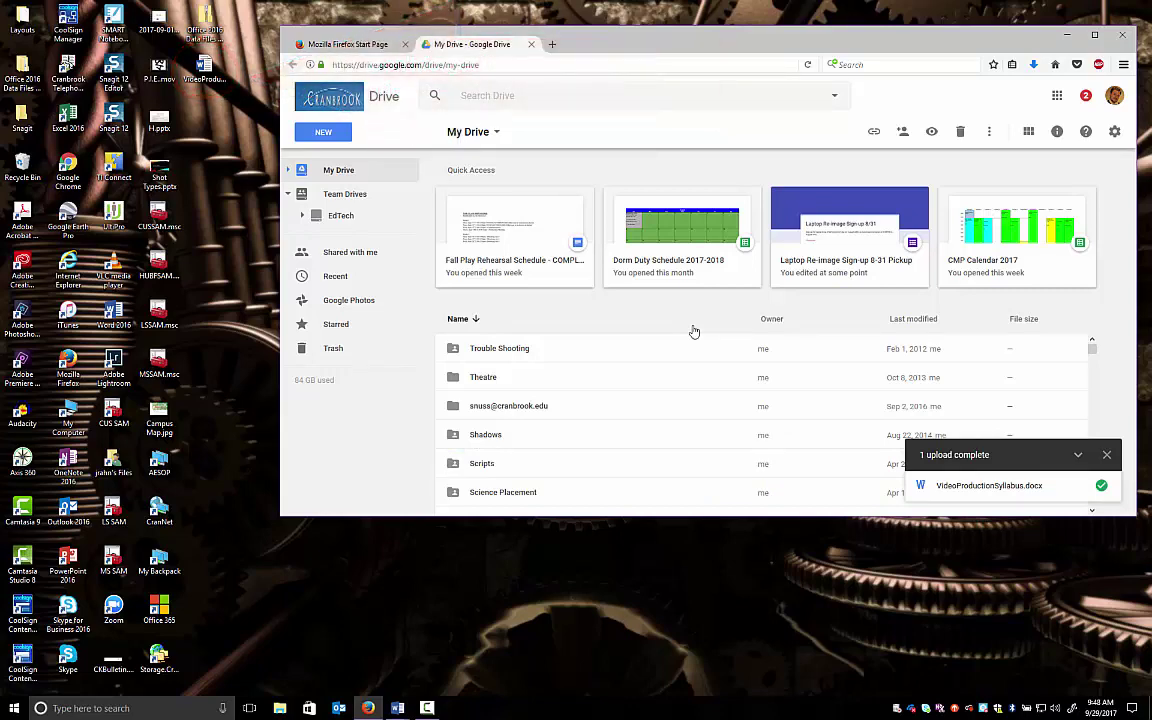
click(328, 138)
mouse_move(343, 266)
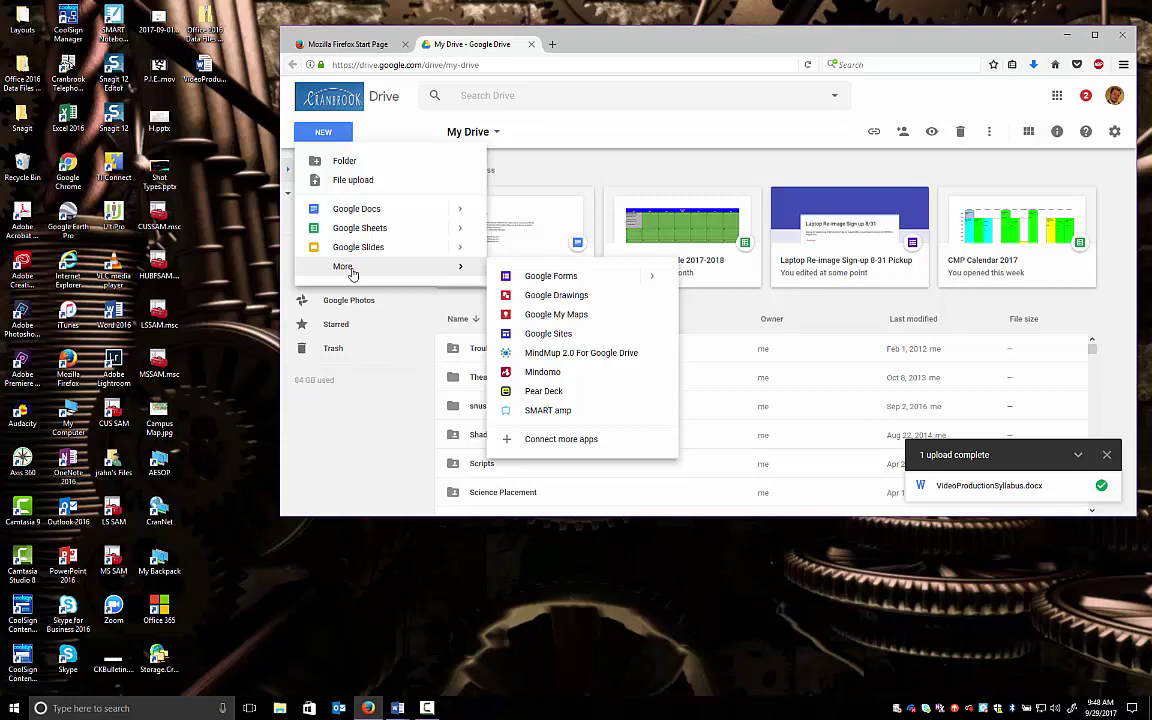
click(566, 172)
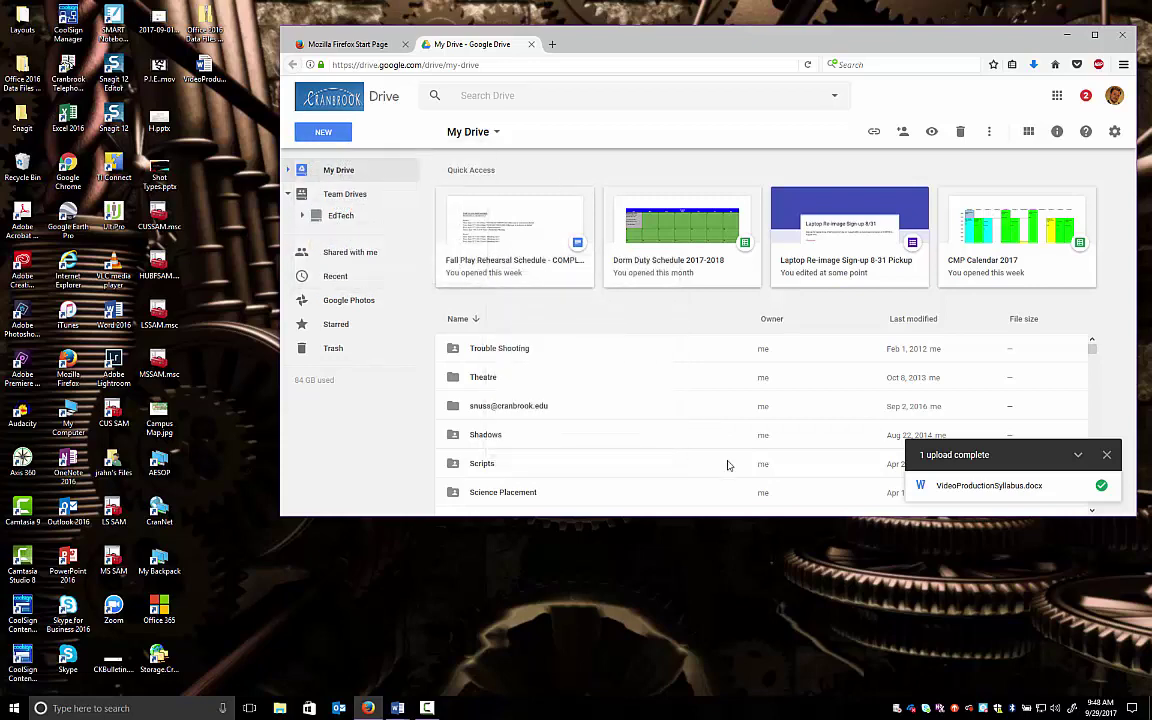
scroll(728, 465, down, 10)
click(490, 399)
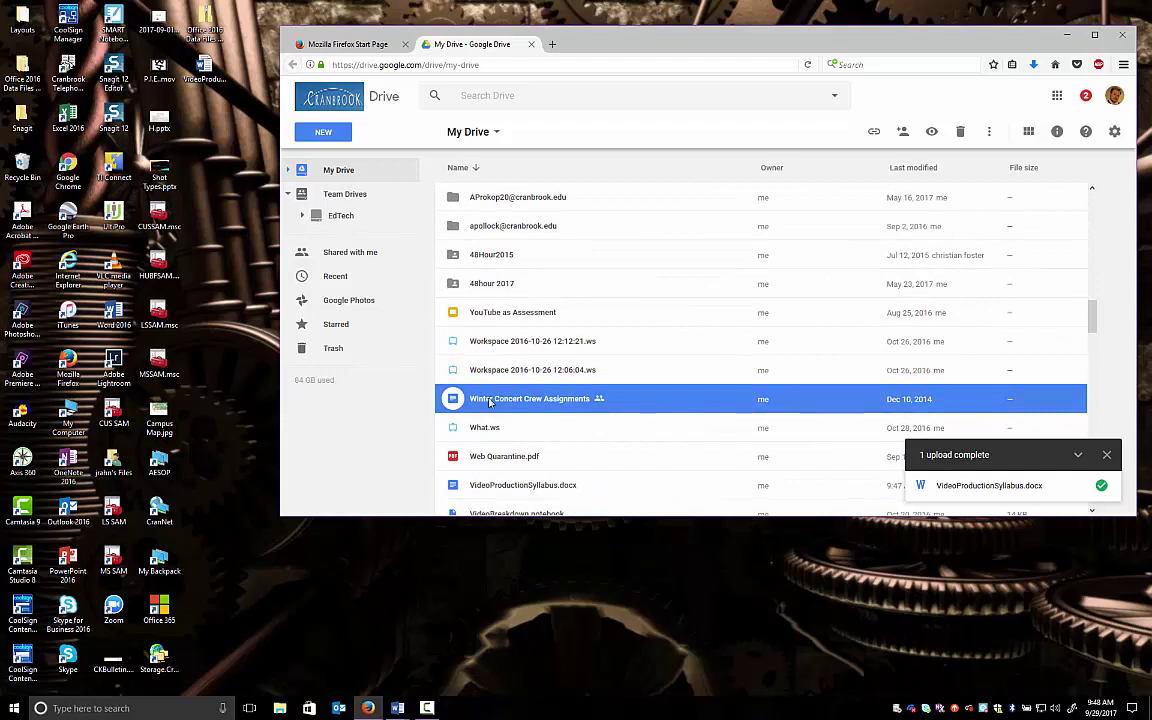
click(497, 347)
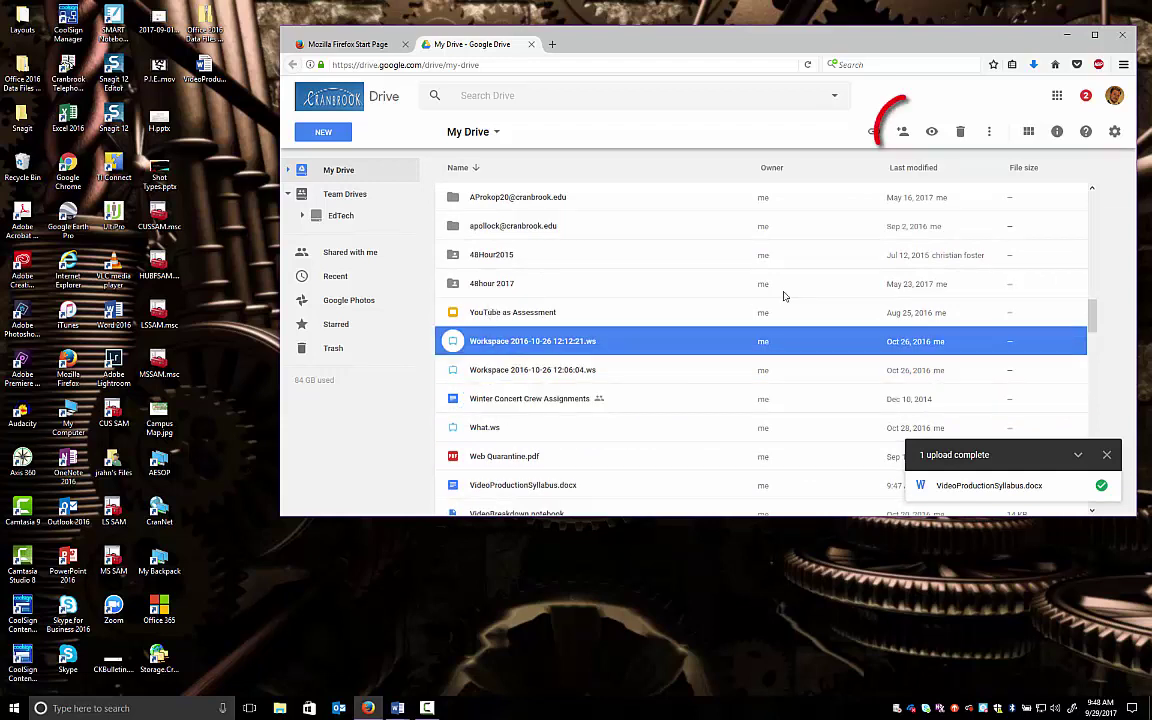
click(902, 136)
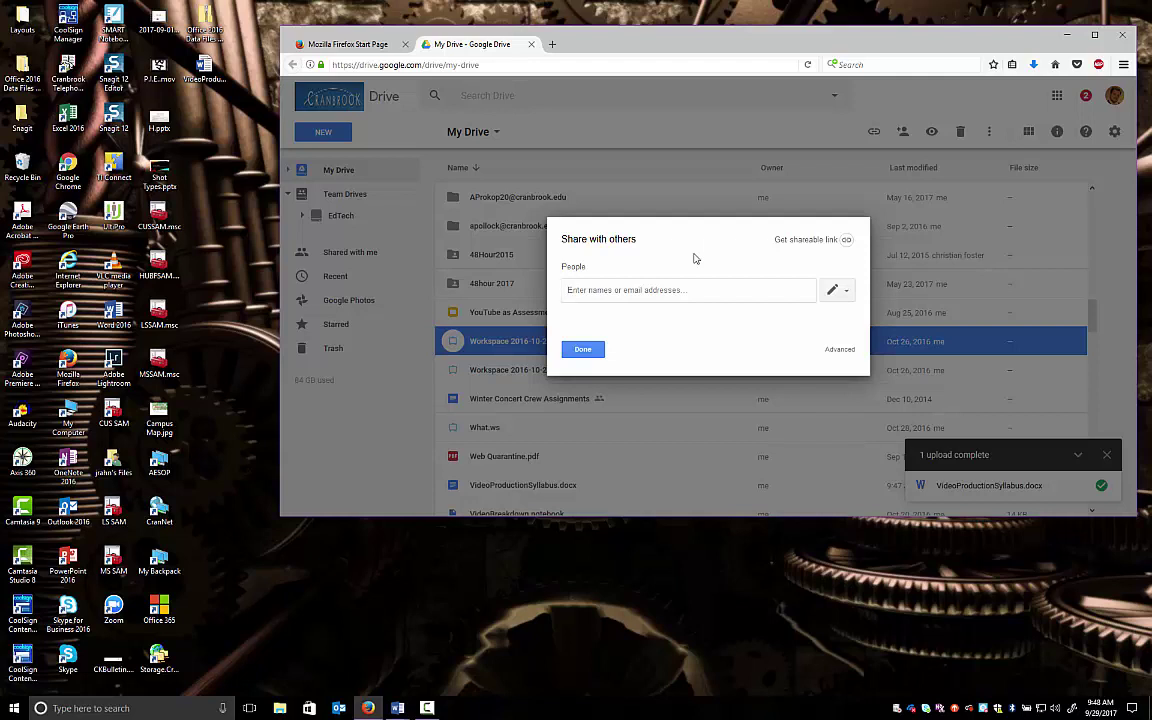
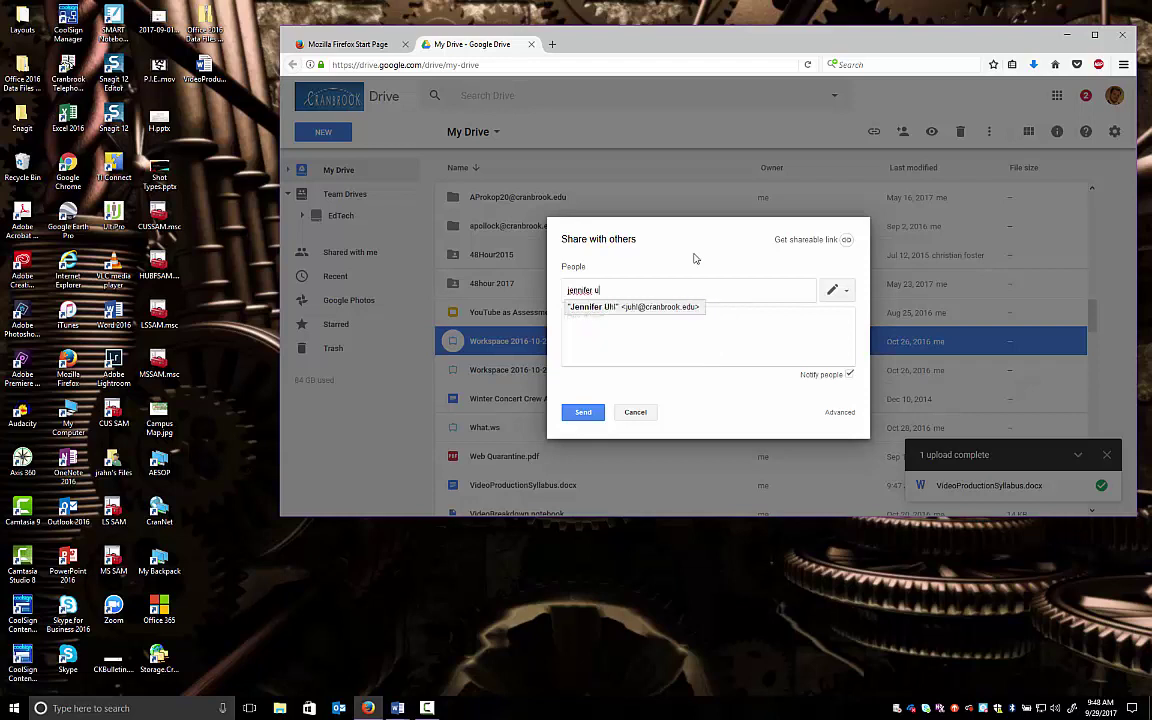
Add the colleague by name as a recipient, keeping edit permission
click(615, 309)
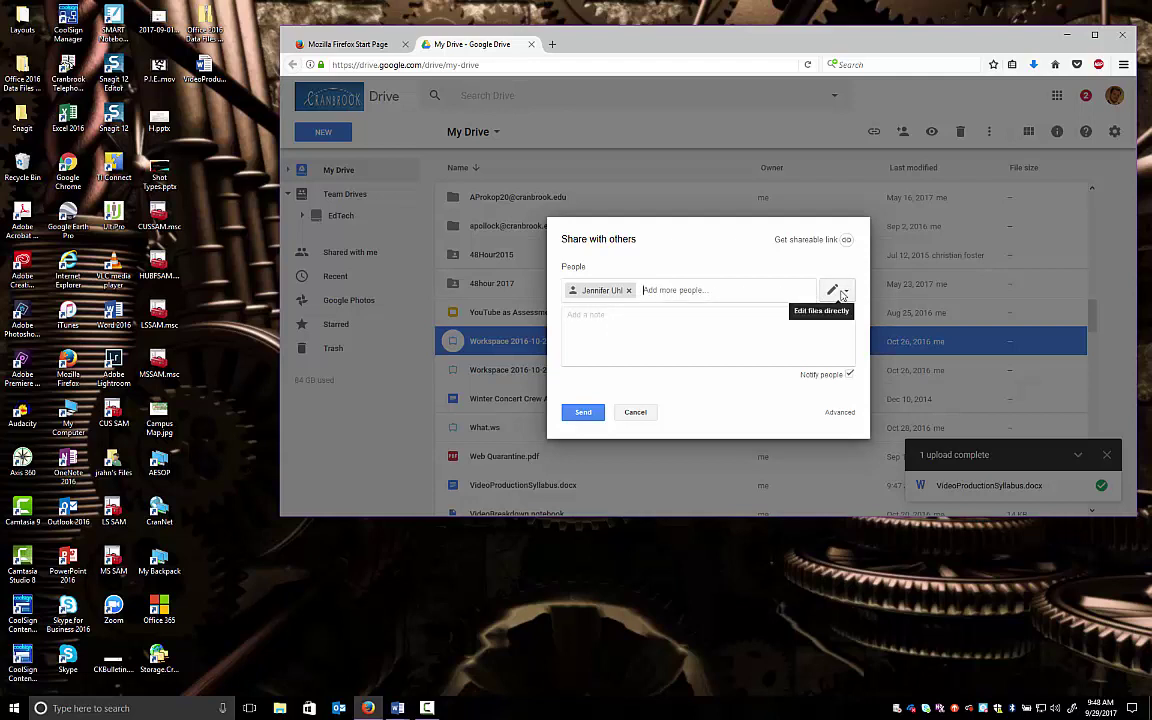
click(843, 292)
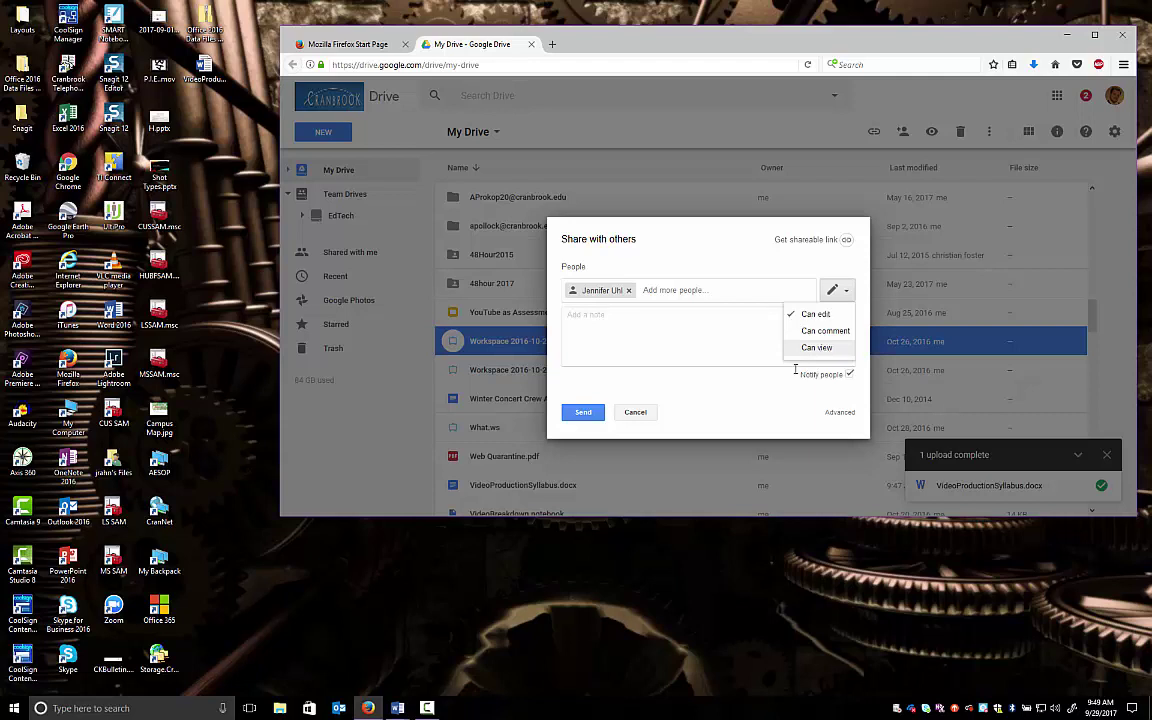
click(742, 400)
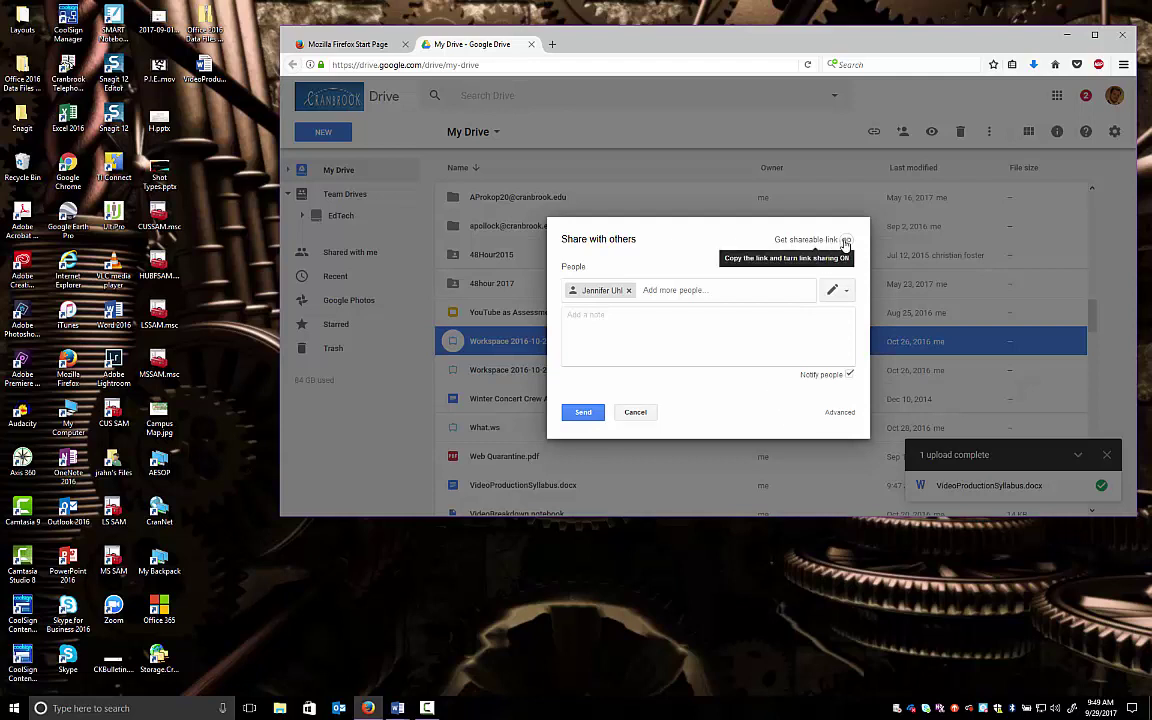
Turn on the file's shareable link, keep it at 'can view', and select the link URL
click(846, 242)
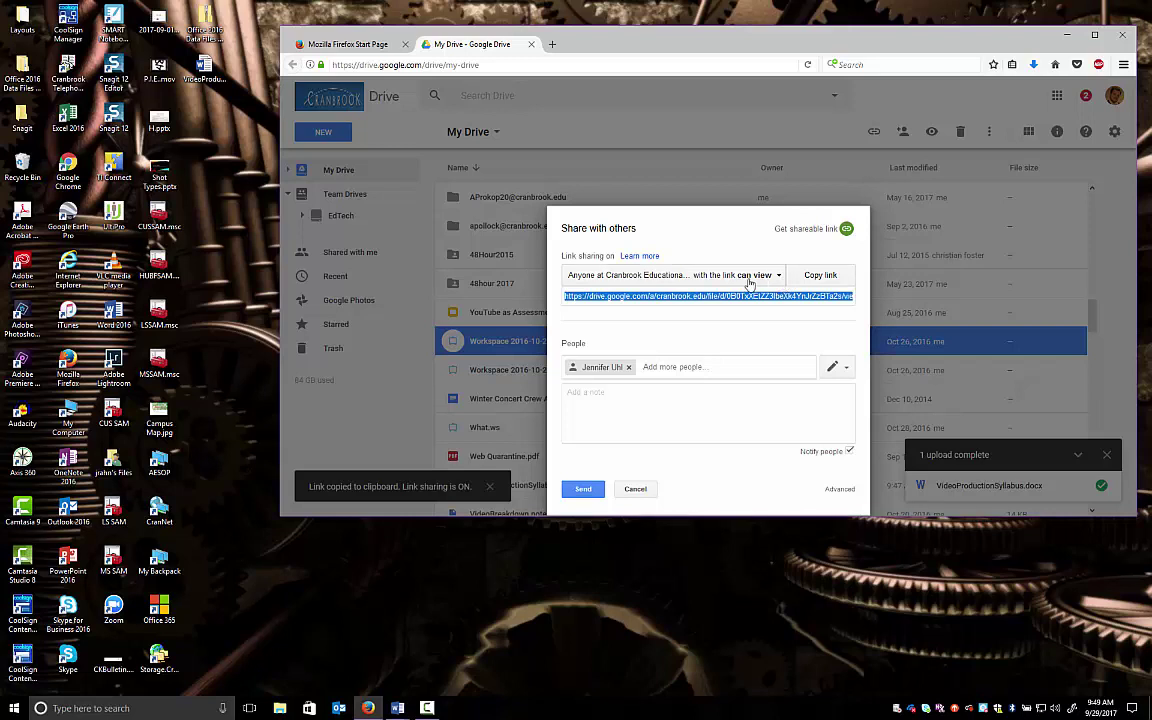
click(780, 277)
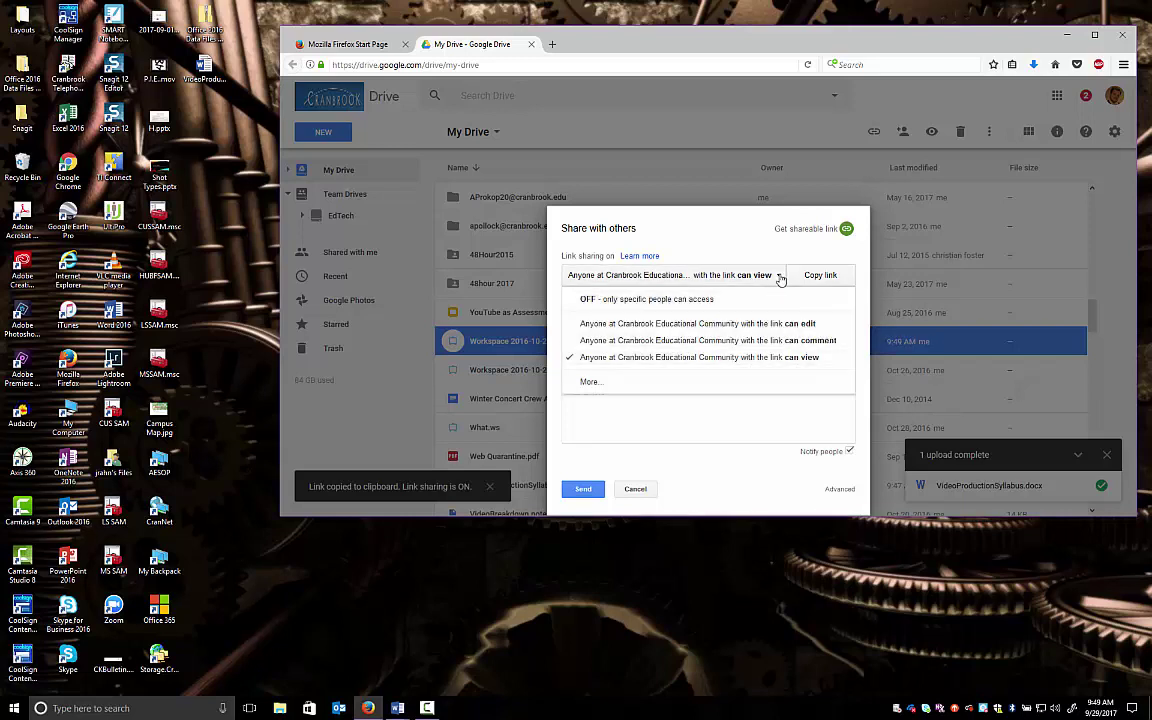
click(784, 279)
click(660, 296)
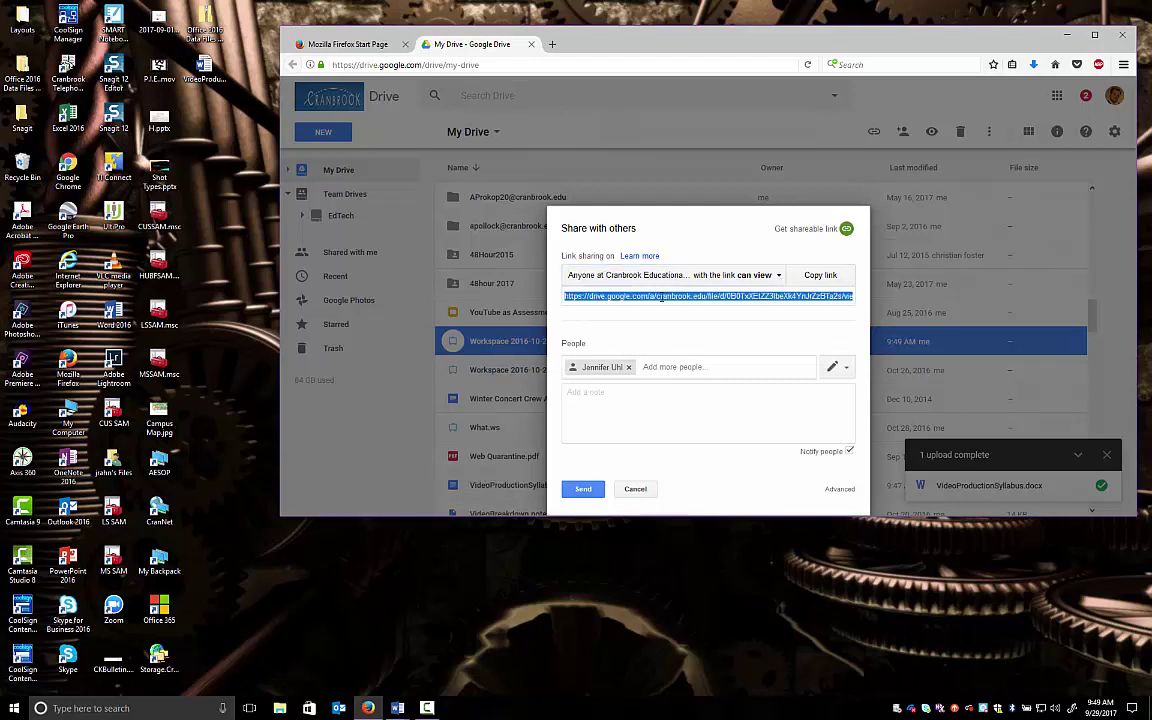